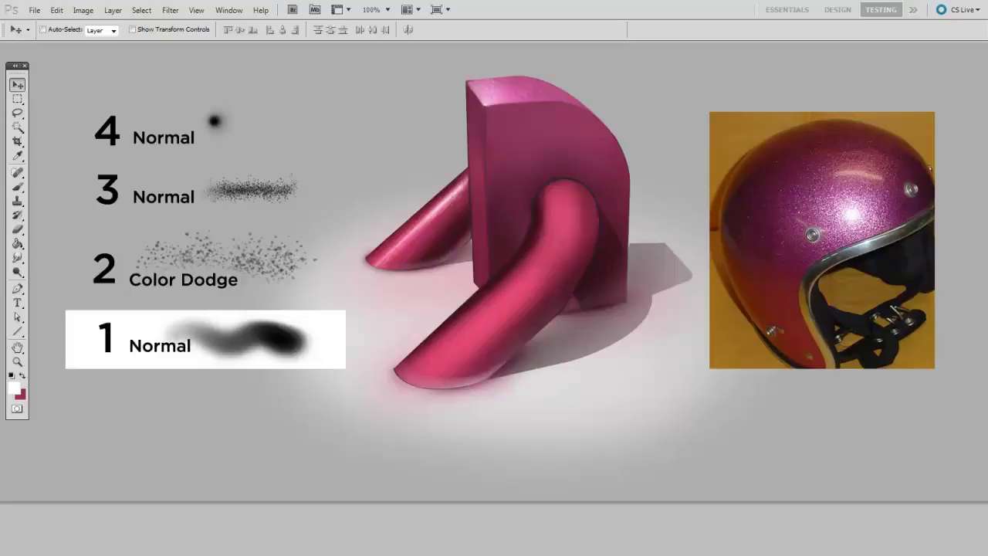
Step: Paint a soft white highlight along the front tube, from its upper bend to the lower end, with a roughly 40 px brush
key("ctrl+plus")
left_click_drag(550, 314, 501, 441)
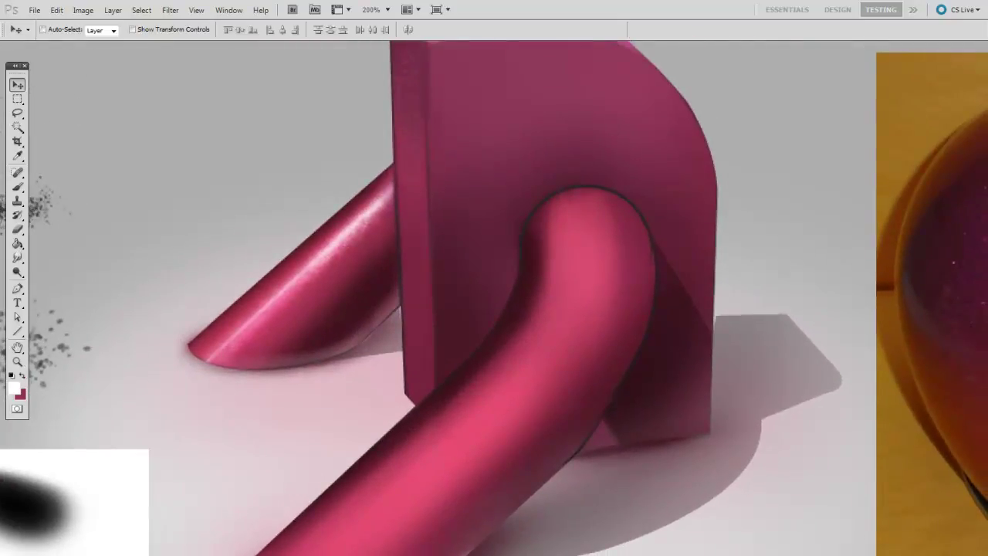
left_click_drag(578, 302, 657, 291)
key("b")
key("bracketleft")
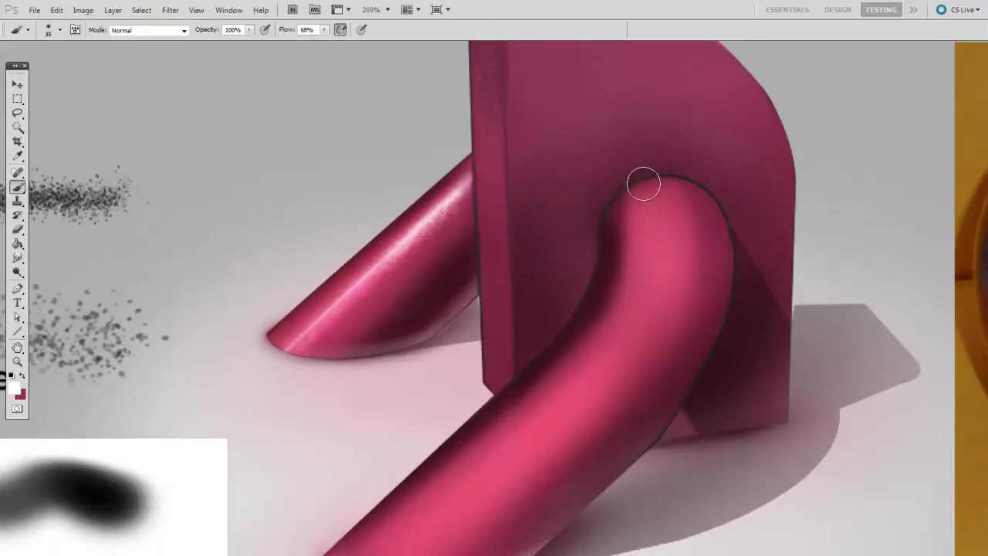
left_click_drag(646, 187, 629, 305)
key("bracketright")
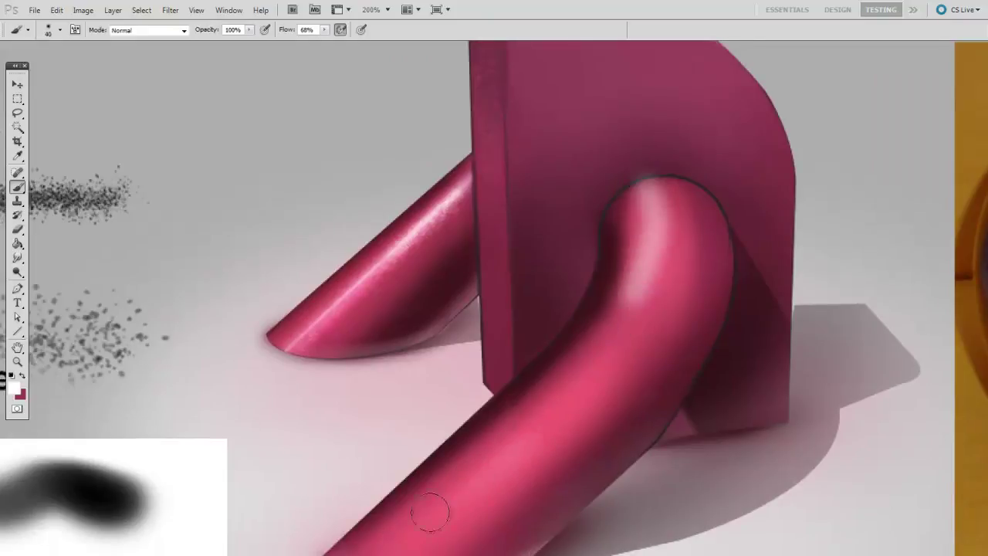
key("bracketright")
mouse_move(363, 551)
left_mouse_down()
mouse_move(606, 364)
mouse_move(520, 448)
mouse_move(648, 183)
mouse_move(542, 421)
mouse_move(454, 498)
mouse_move(525, 439)
mouse_move(663, 177)
mouse_move(635, 304)
left_mouse_up()
left_click_drag(508, 397, 517, 383)
Step: Soften both edges of the front tube's white highlight using a soft round eraser enlarged from 40 to 80 px
key("e")
right_click(516, 383)
left_click(733, 458)
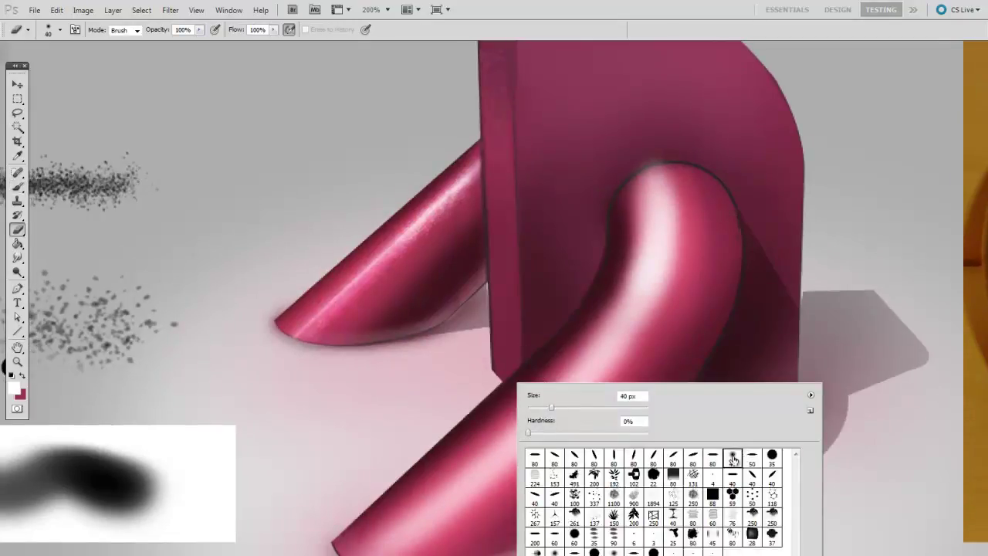
left_click_drag(441, 511, 562, 379)
key("bracketright")
key("bracketright")
key("bracketright")
key("bracketright")
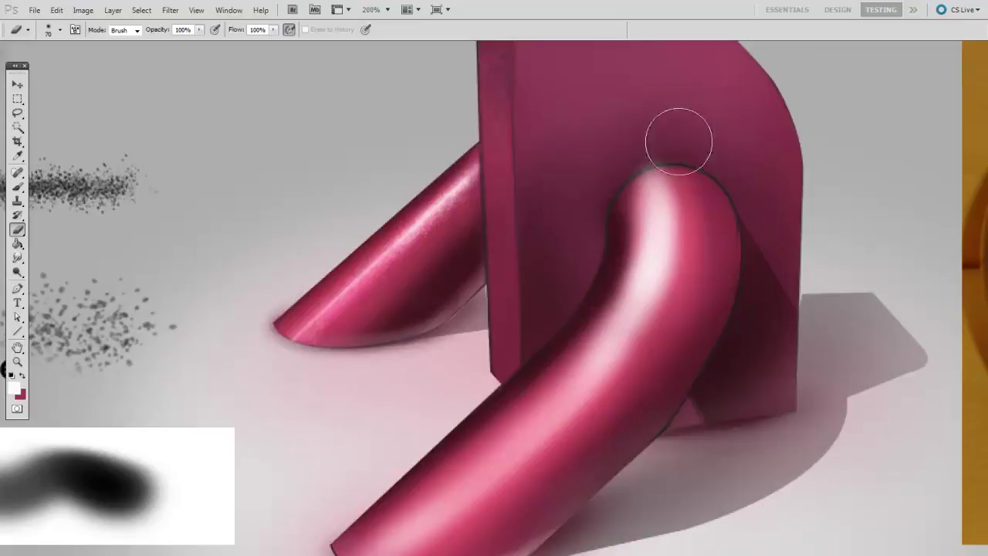
key("bracketright")
left_click_drag(656, 182, 379, 500)
left_click_drag(641, 168, 448, 486)
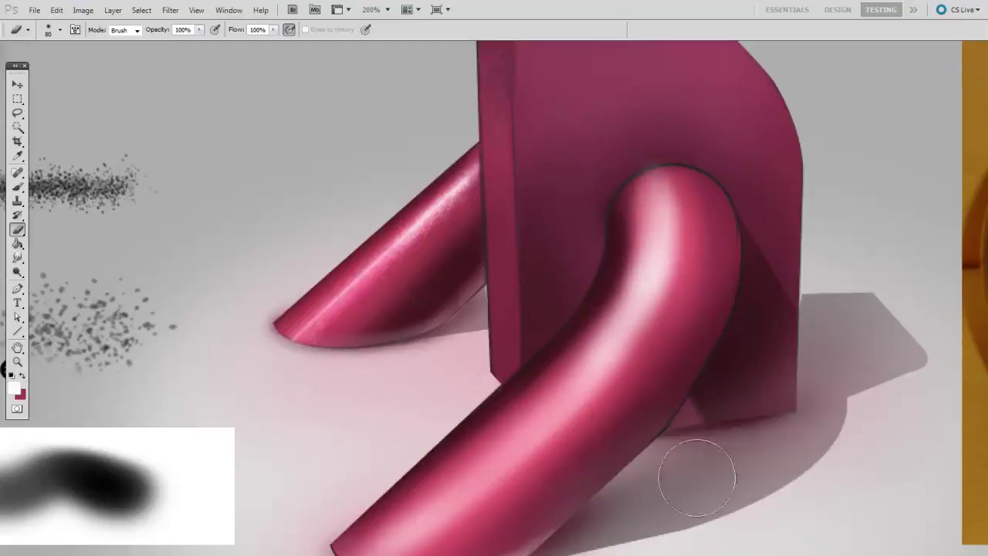
key("ctrl+minus")
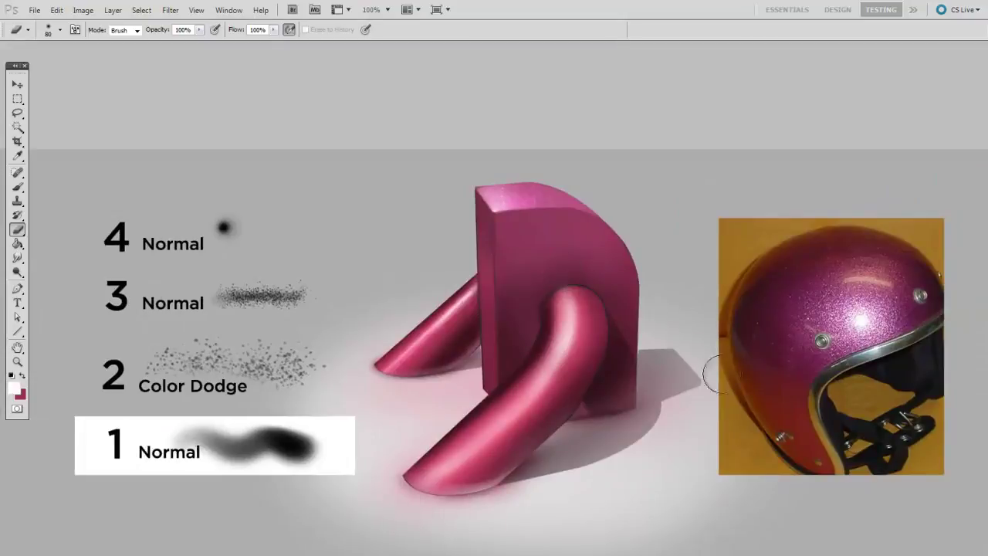
left_click_drag(757, 421, 779, 353)
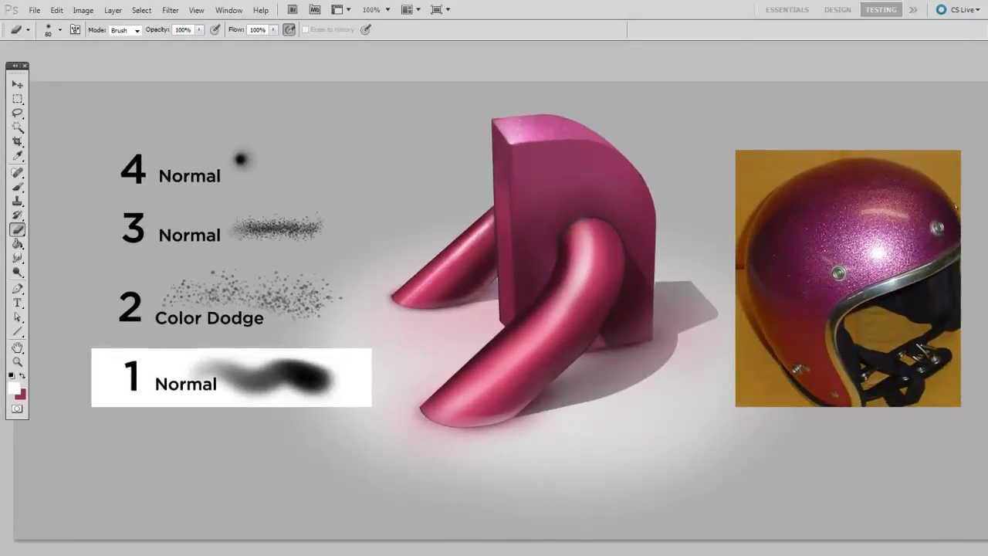
key("v")
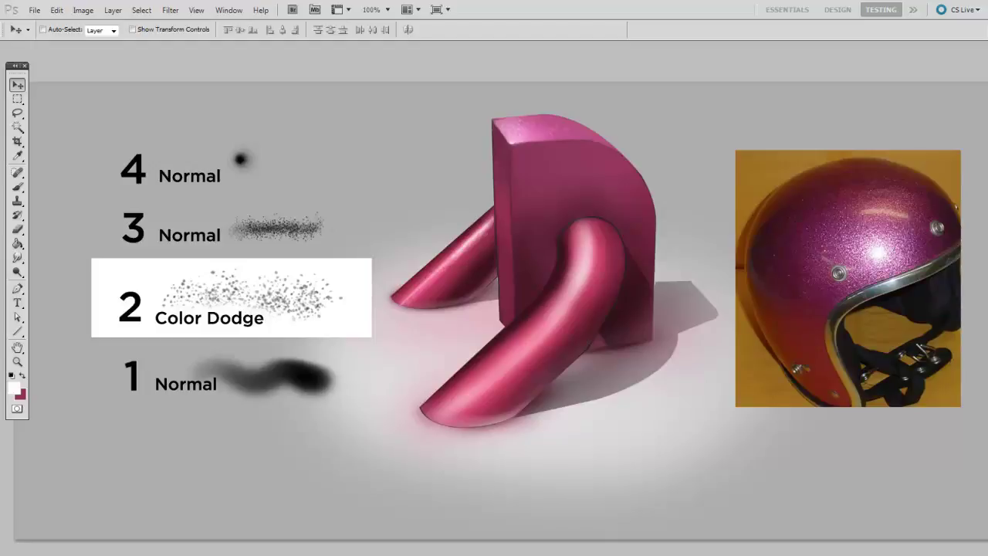
Step: Choose the 153 px spatter brush and sample a pink from the front tube as the foreground colour
key("b")
right_click(577, 337)
double_click(618, 434)
left_click_drag(526, 446, 524, 446)
left_click(486, 392, "ctrl")
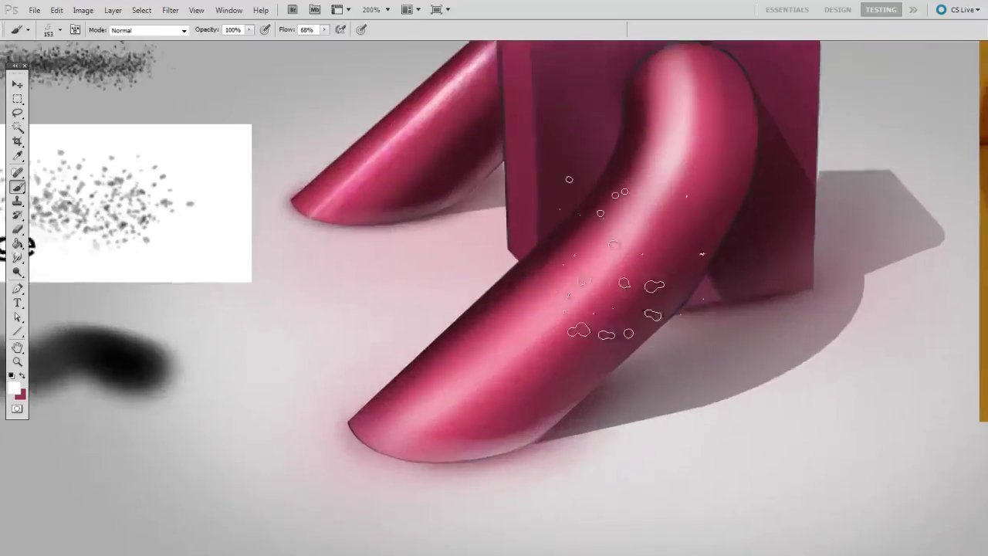
left_click_drag(636, 259, 555, 424)
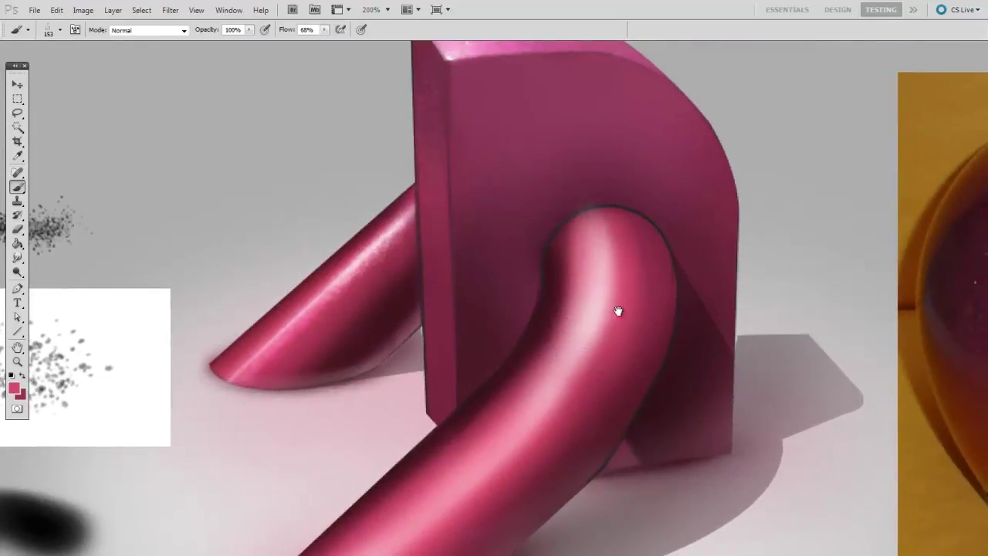
left_click_drag(617, 310, 658, 286)
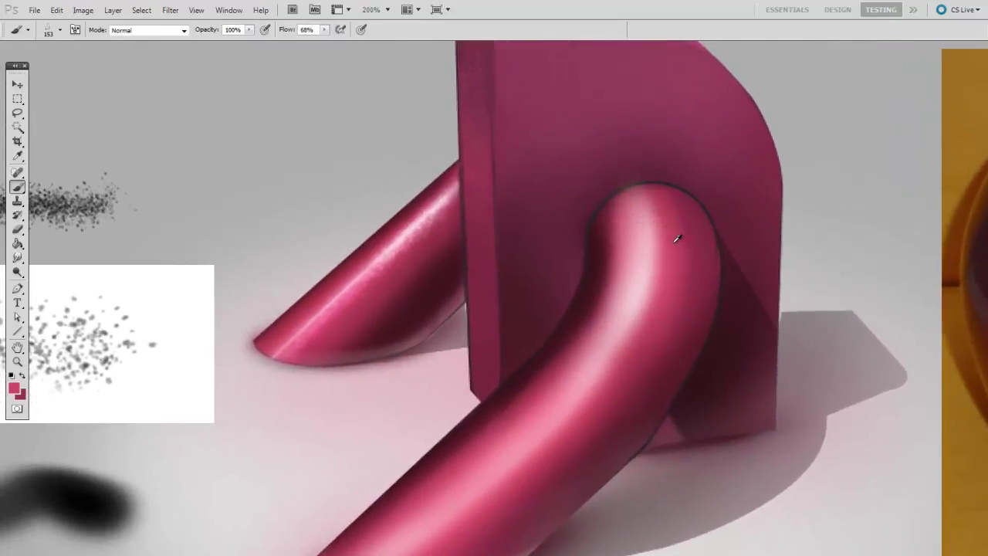
Step: Dab pink speckles on the upper highlight with the spatter brush at 50 px and set the layer's blend mode to Color Dodge
key("bracketleft")
key("bracketleft")
key("bracketleft")
key("bracketleft")
key("bracketleft")
key("bracketleft")
key("bracketleft")
key("bracketleft")
left_click(640, 253)
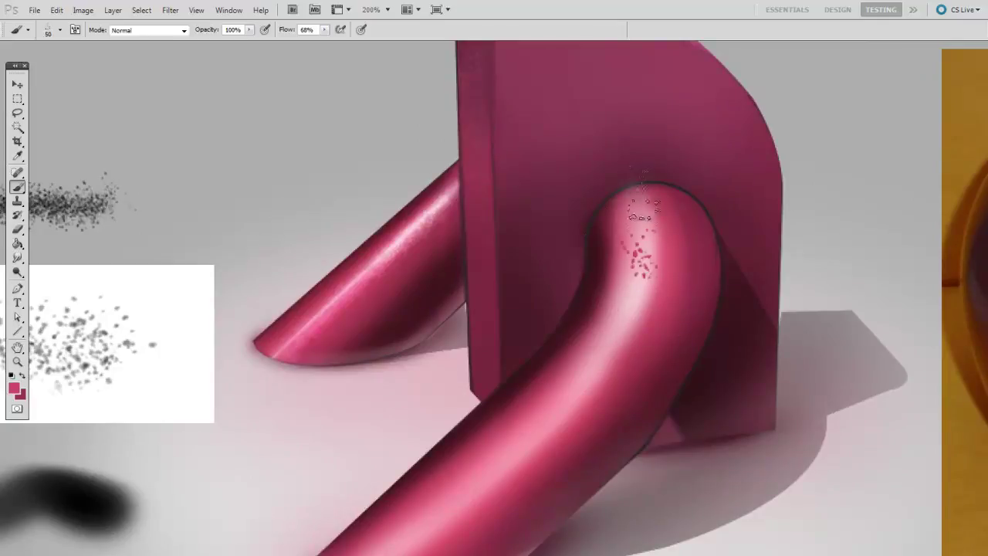
right_click(23, 287, "shift")
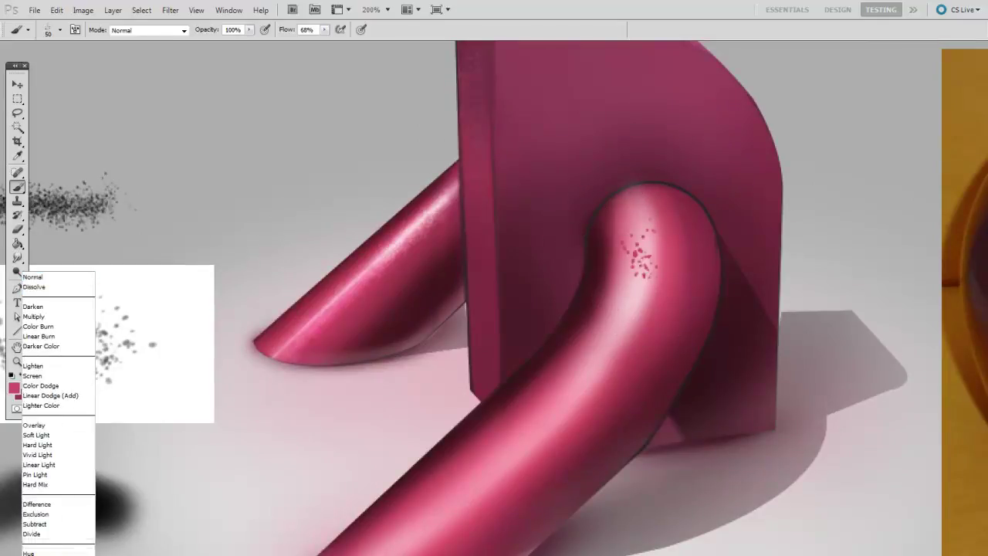
left_click(73, 385)
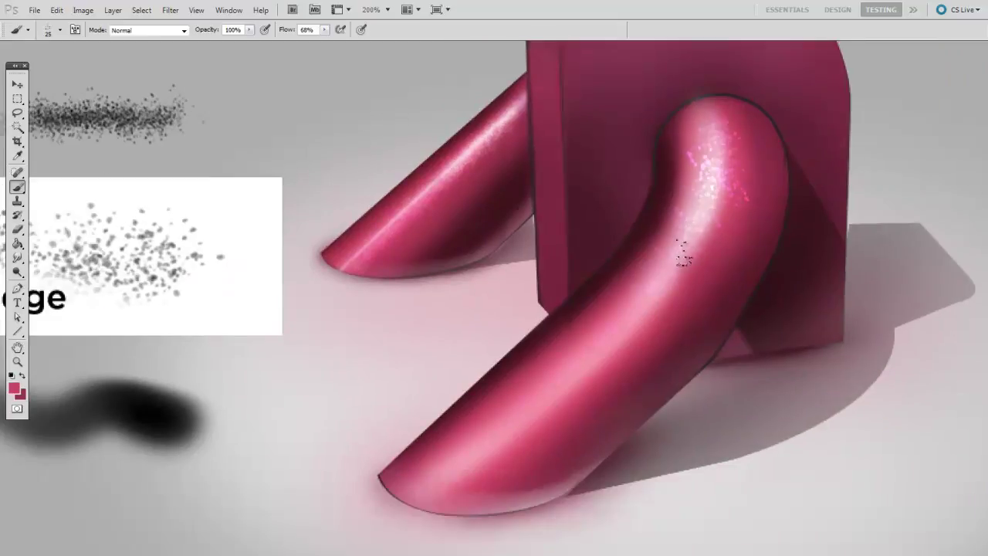
Step: Scatter glowing pink speckles along the front tube's highlight down to its lower end, enlarging the spatter brush from 25 to 35 px
mouse_move(683, 250)
left_mouse_down()
mouse_move(404, 512)
mouse_move(444, 482)
left_mouse_up()
key("bracketright")
key("bracketright")
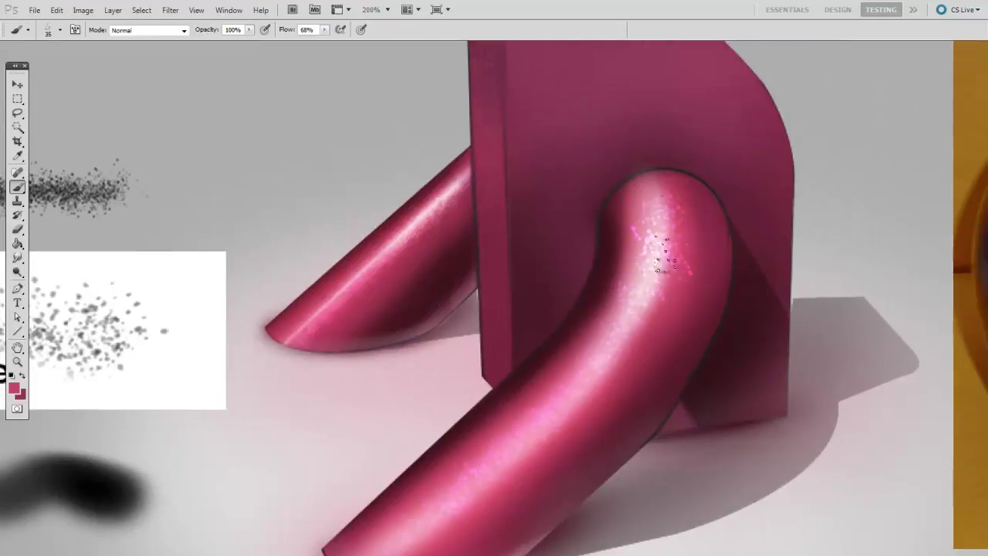
left_click_drag(662, 254, 640, 351)
key("]")
left_click_drag(506, 500, 557, 452)
Step: Fade the stray speckles beside the front tube's highlight with a soft round eraser, starting at 40 px and enlarging it
key("e")
right_click(555, 398)
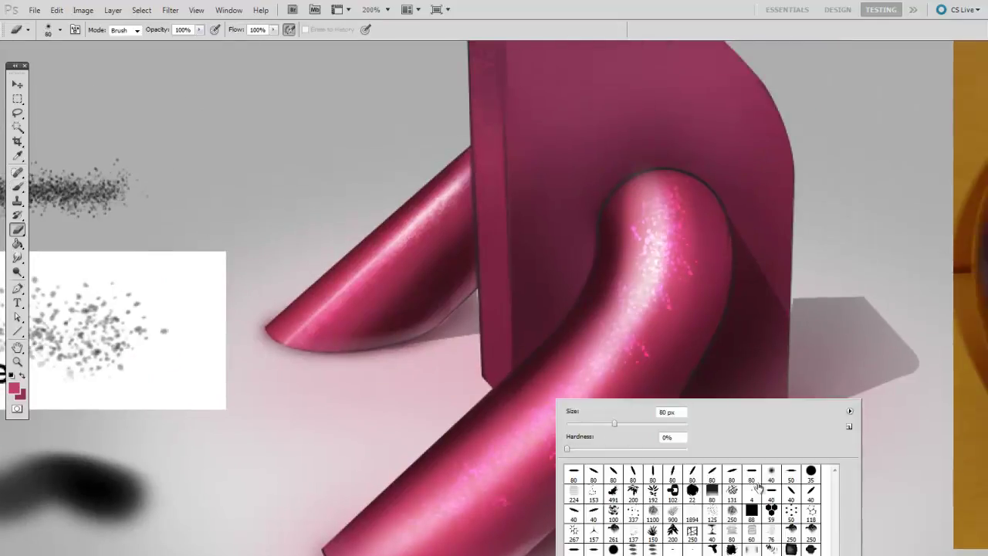
left_click(770, 475)
key("Return")
mouse_move(691, 213)
left_mouse_down()
mouse_move(701, 238)
mouse_move(656, 361)
left_mouse_up()
key("]")
key("]")
key("]")
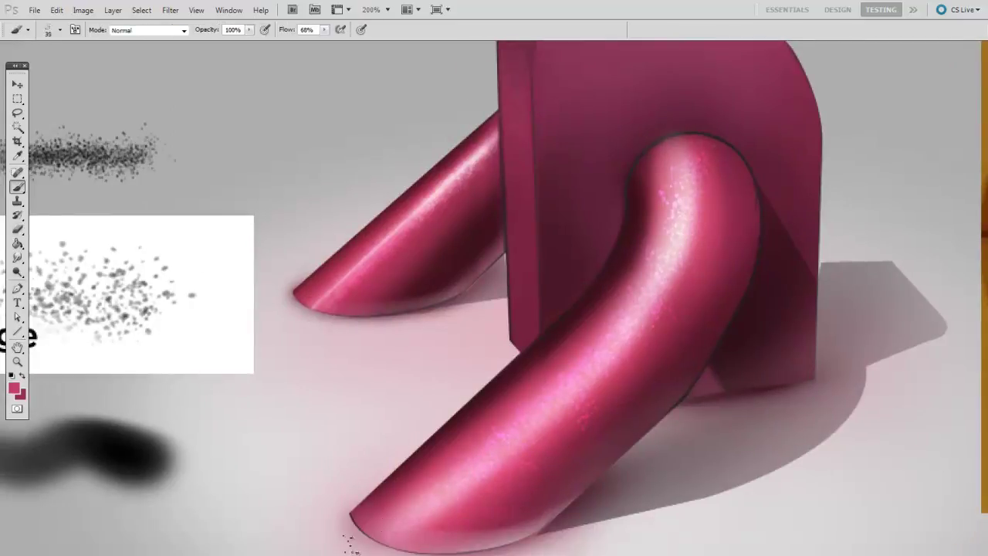
Step: Add finer 25 px pink speckles along the front tube and blend their outer edges with a soft 70 px eraser
left_click_drag(513, 487, 538, 401)
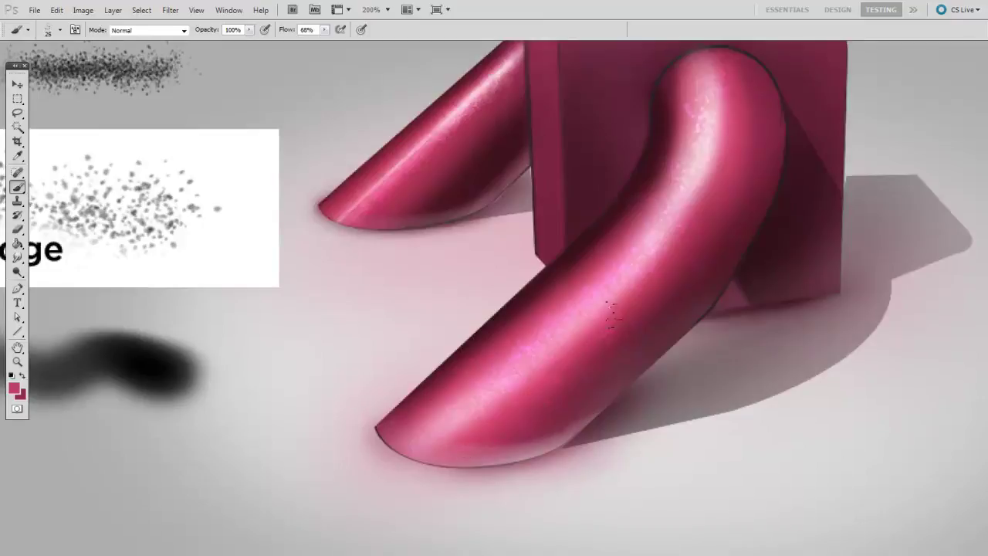
left_click_drag(679, 249, 590, 373)
key("e")
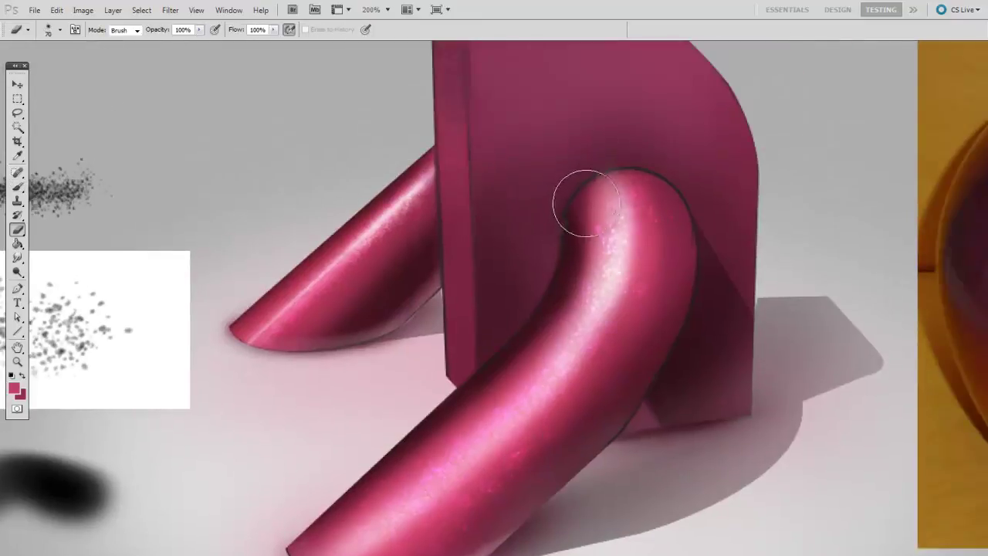
left_click_drag(665, 454, 677, 410)
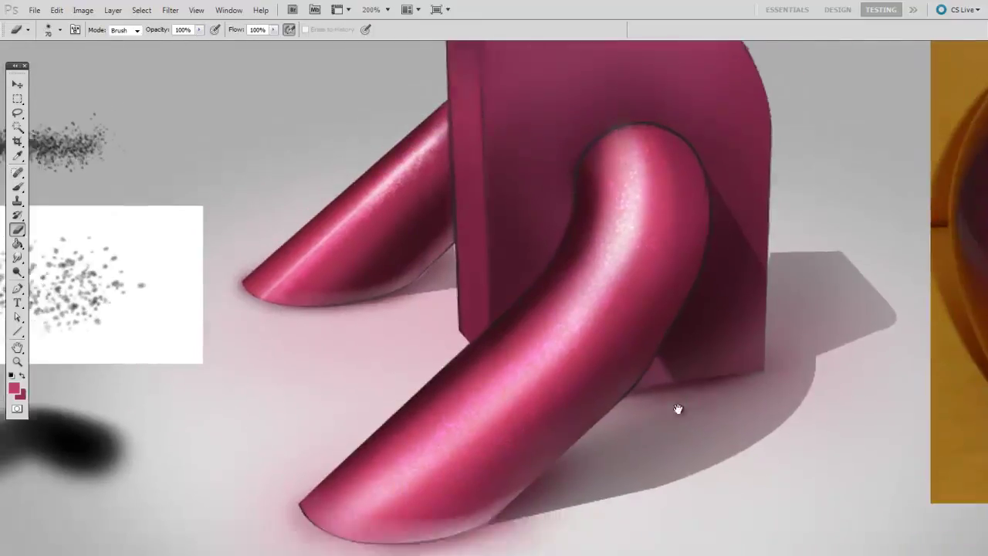
key("ctrl+minus")
key("v")
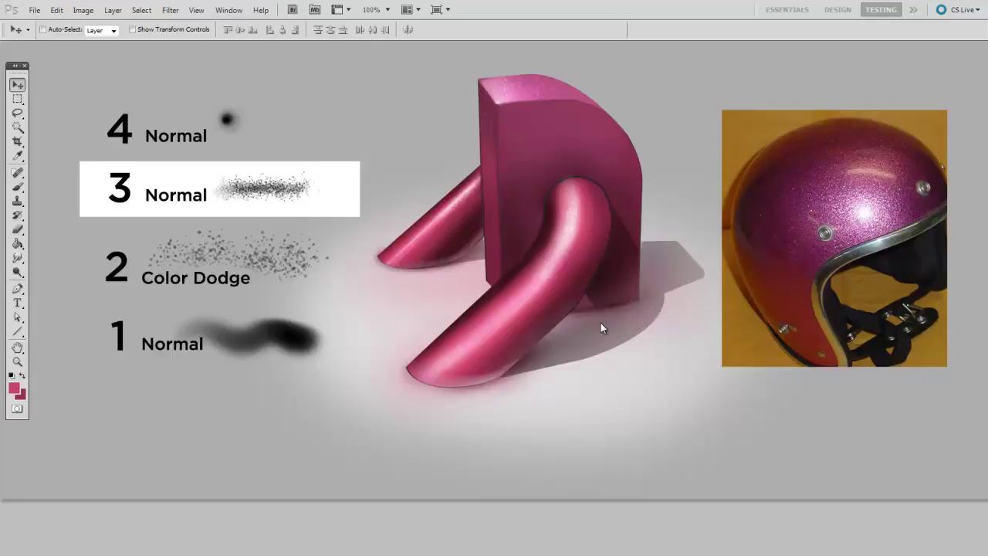
Step: Choose the 337 px spatter brush and set the foreground colour to white
key("ctrl+plus")
left_click_drag(597, 199, 518, 371)
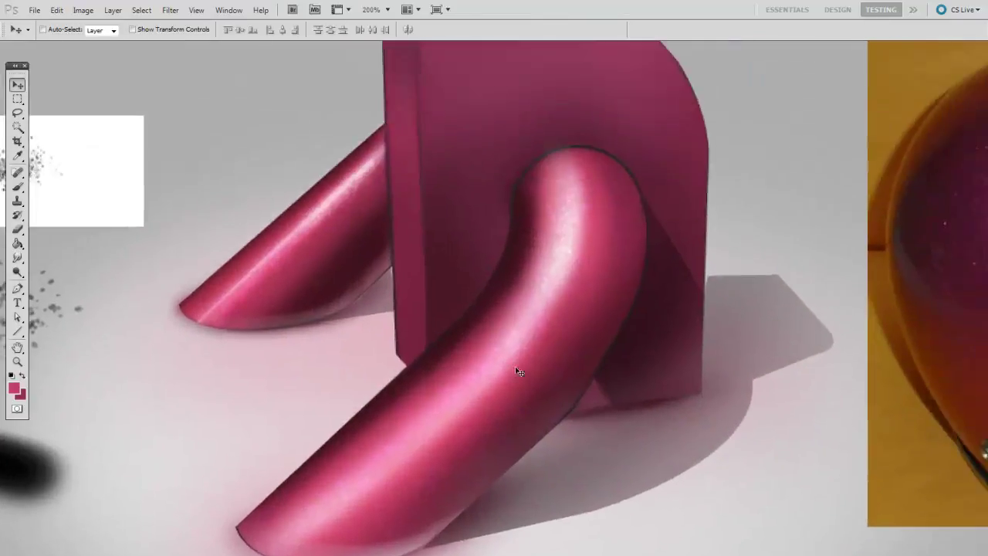
key("b")
right_click(517, 339)
left_click(600, 450)
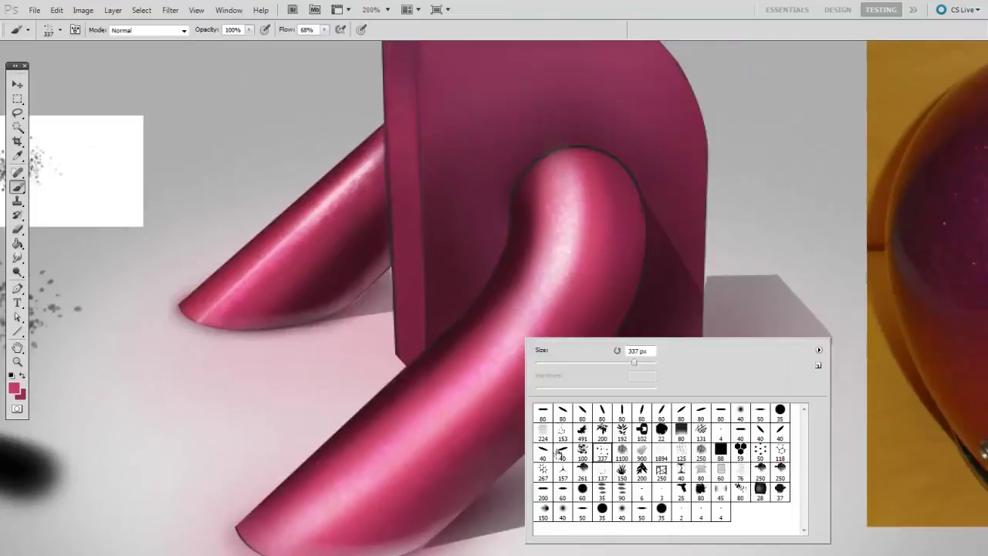
left_click(423, 372)
key("ctrl+plus")
key("d")
key("x")
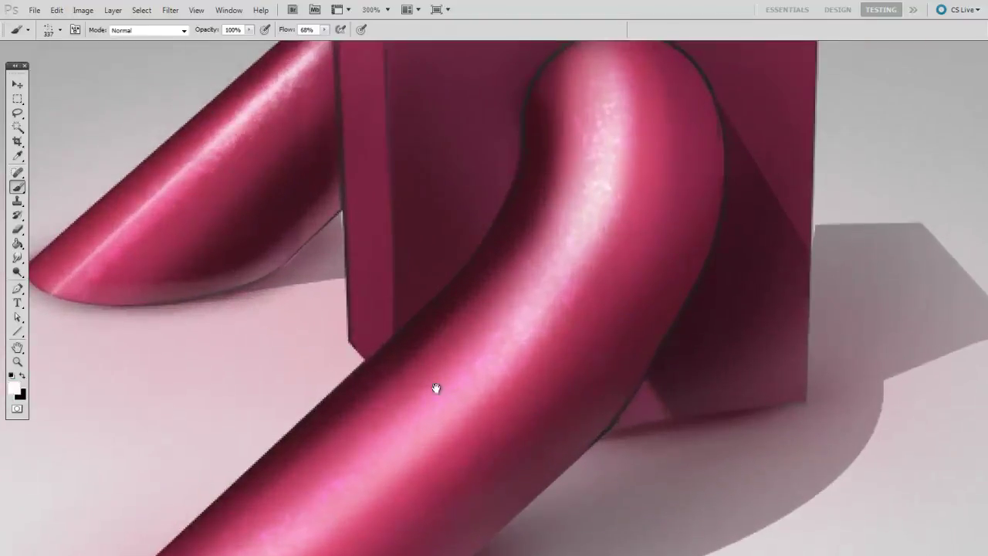
Step: Paint dense, fine white speckles along the core of the front tube's highlight with a greatly reduced spatter brush
left_click_drag(435, 389, 436, 427)
key("bracketleft")
key("bracketleft")
key("bracketleft")
key("bracketleft")
key("bracketleft")
key("bracketleft")
key("bracketleft")
key("bracketleft")
key("bracketleft")
key("bracketleft")
key("bracketleft")
key("bracketleft")
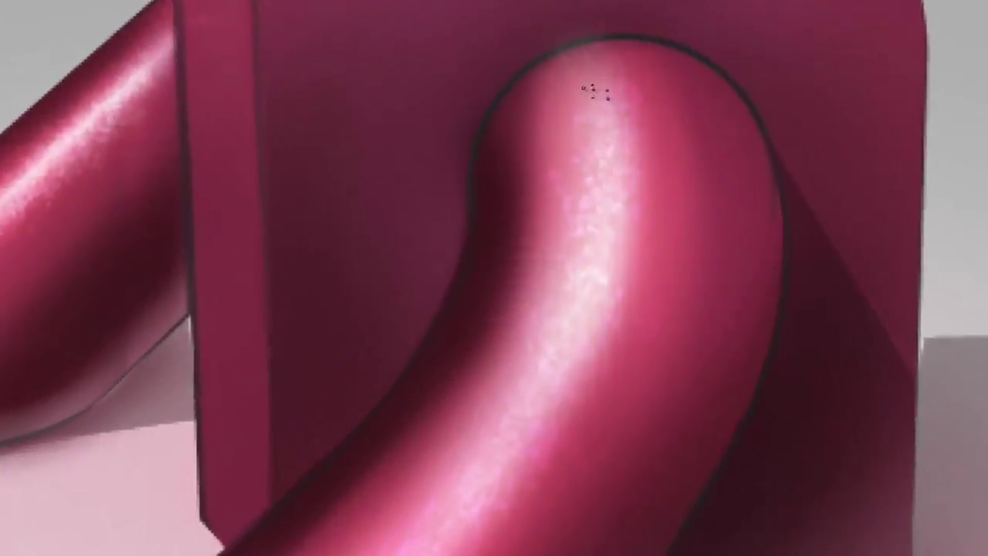
left_click_drag(594, 91, 606, 199)
mouse_move(601, 108)
left_mouse_down()
mouse_move(586, 235)
mouse_move(596, 230)
left_mouse_up()
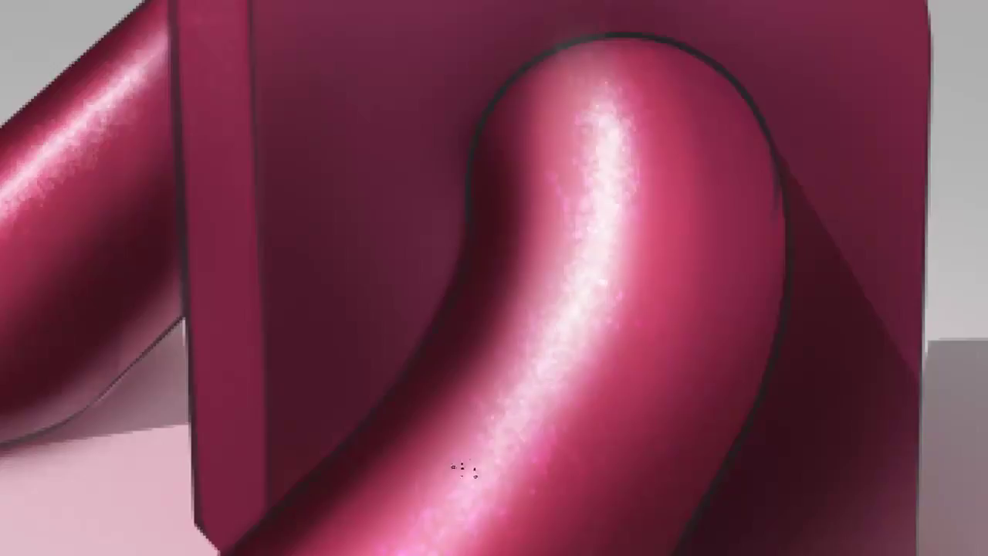
left_click_drag(437, 551, 562, 411)
mouse_move(430, 503)
left_mouse_down()
mouse_move(628, 270)
mouse_move(387, 540)
left_mouse_up()
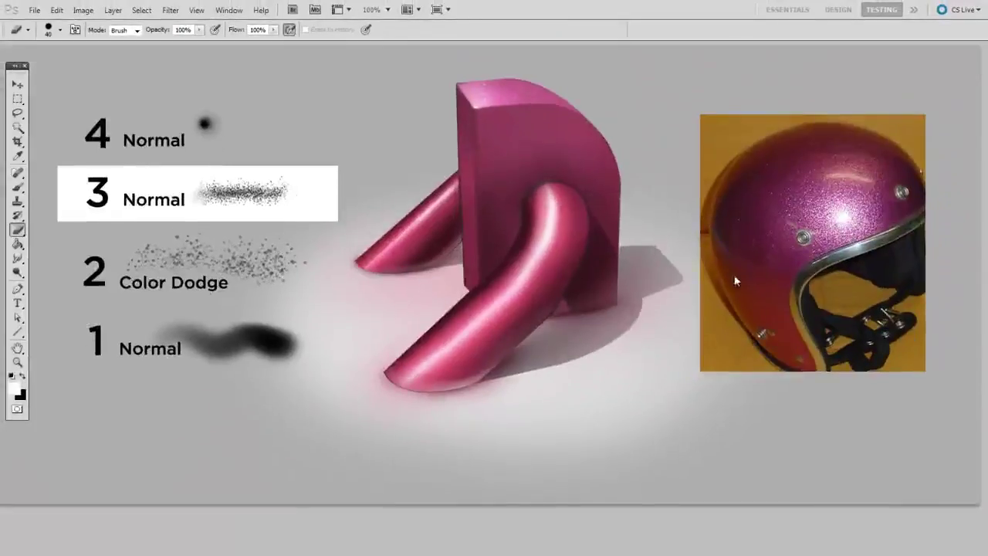
key("v")
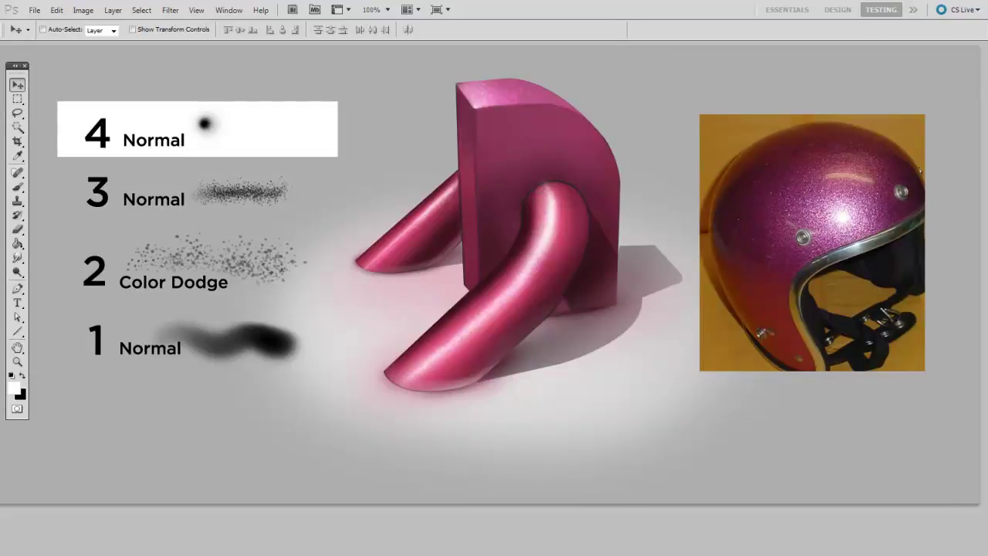
Step: Choose the soft round 40 px brush and shrink it to a very fine tip for the front tube's highlight
key("b")
right_click(527, 337)
left_click(742, 409)
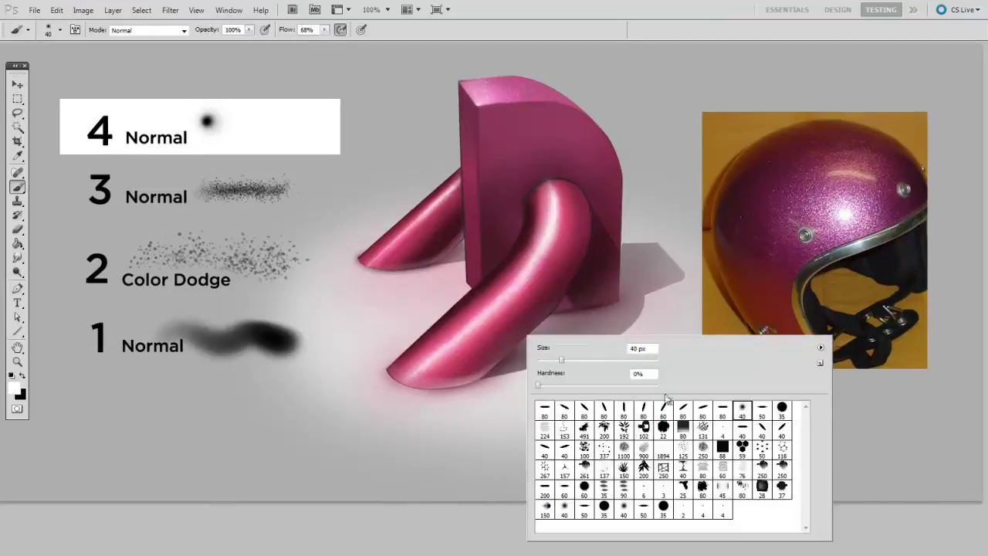
key("Return")
left_click(501, 339, "ctrl")
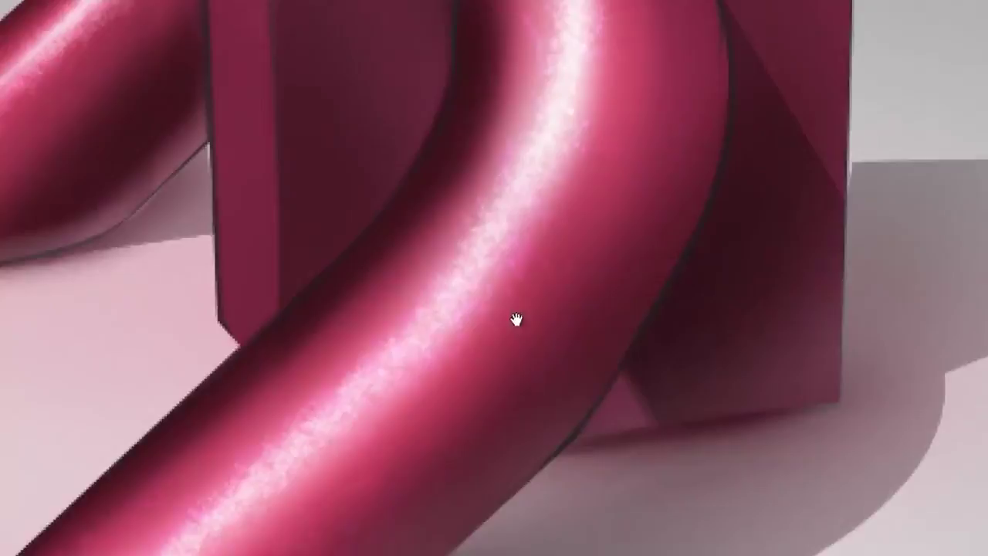
left_click_drag(516, 319, 471, 488)
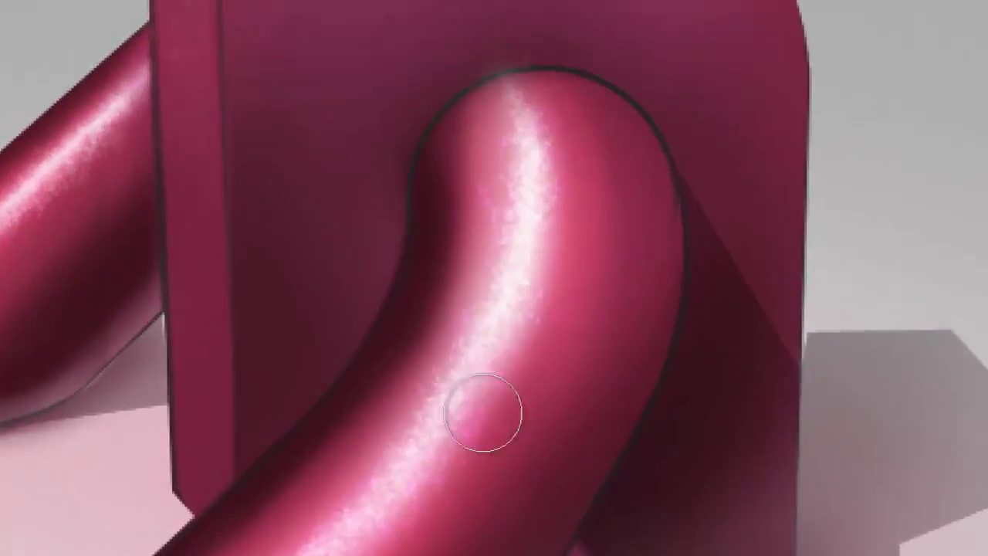
key("bracketleft")
key("bracketleft")
key("bracketleft")
key("bracketleft")
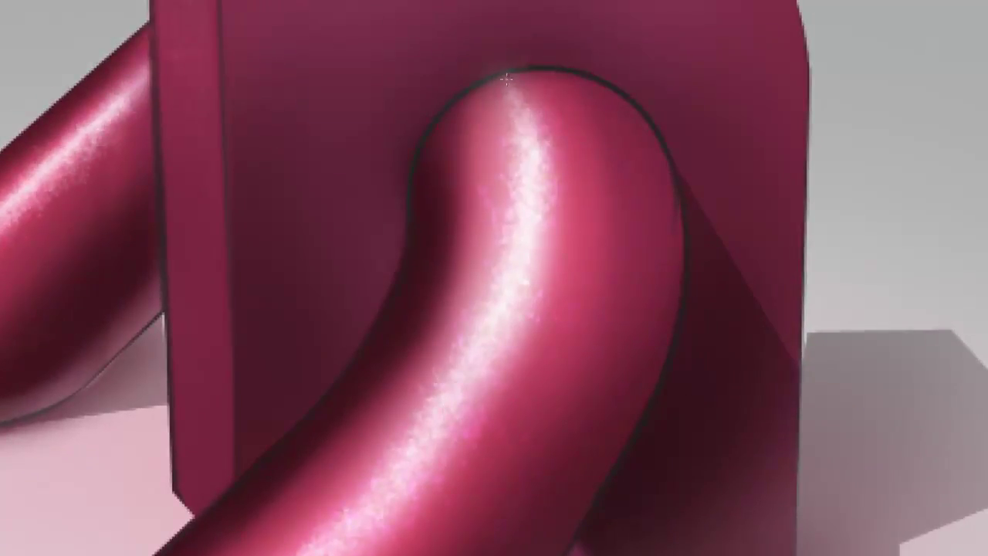
Step: Paint a very thin white core line through the highlight at the front tube's upper bend
left_click_drag(506, 79, 522, 121)
left_click_drag(533, 105, 564, 59)
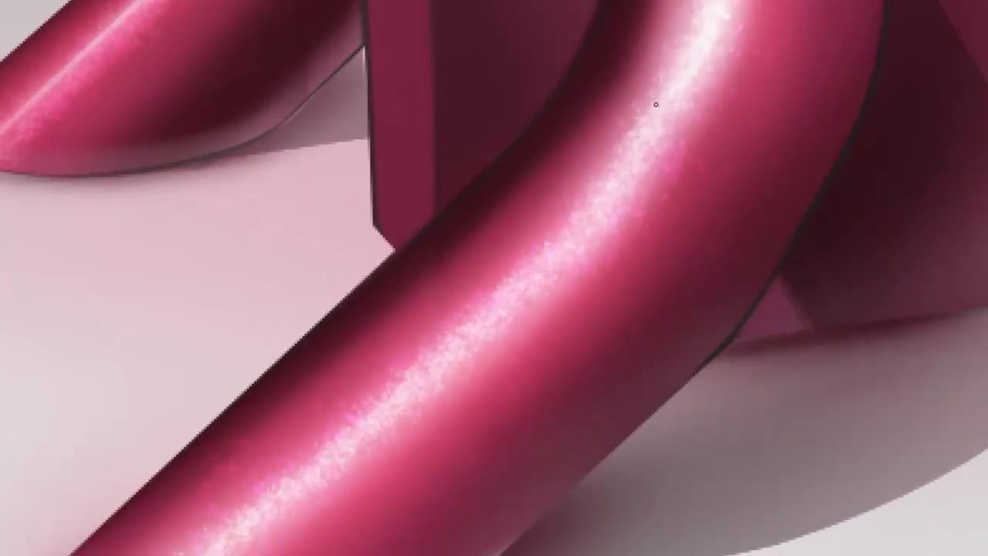
left_click(659, 124)
left_click_drag(472, 307, 527, 176)
left_click(188, 497, "shift")
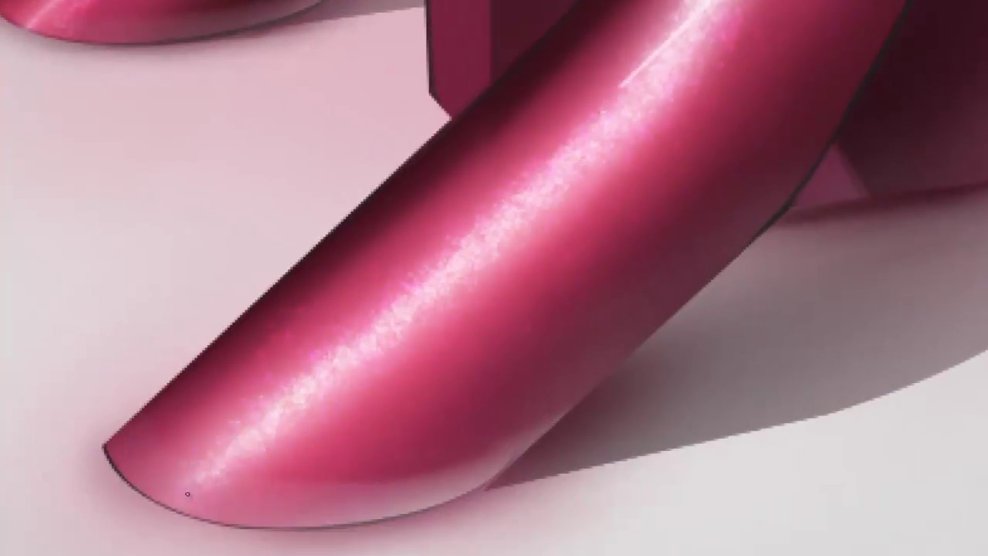
mouse_move(237, 487)
left_mouse_down()
mouse_move(196, 530)
mouse_move(214, 479)
mouse_move(517, 206)
mouse_move(679, 29)
left_mouse_up()
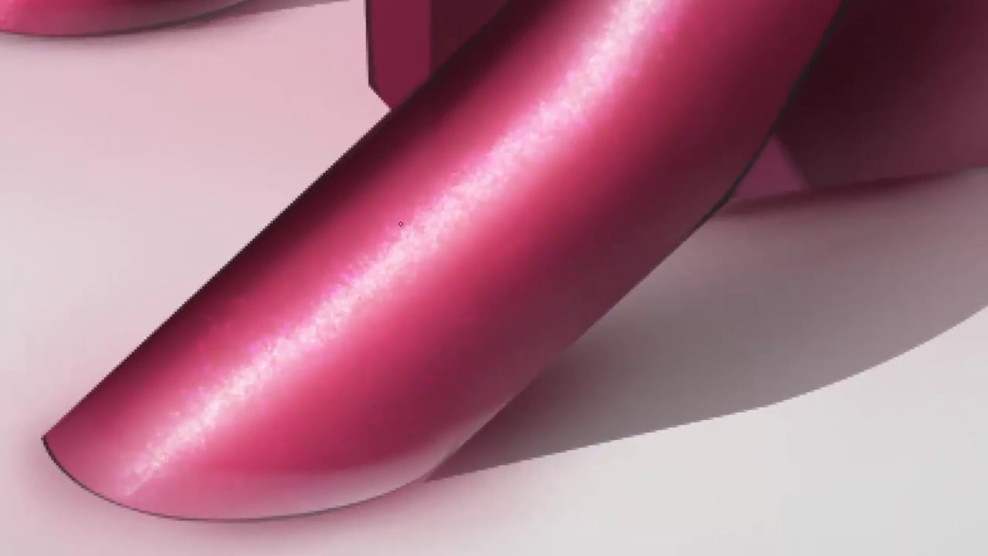
Step: Draw a thin, straight white core line through the speckled highlight from the front tube's bend to its lower end
left_click_drag(460, 171, 614, 22)
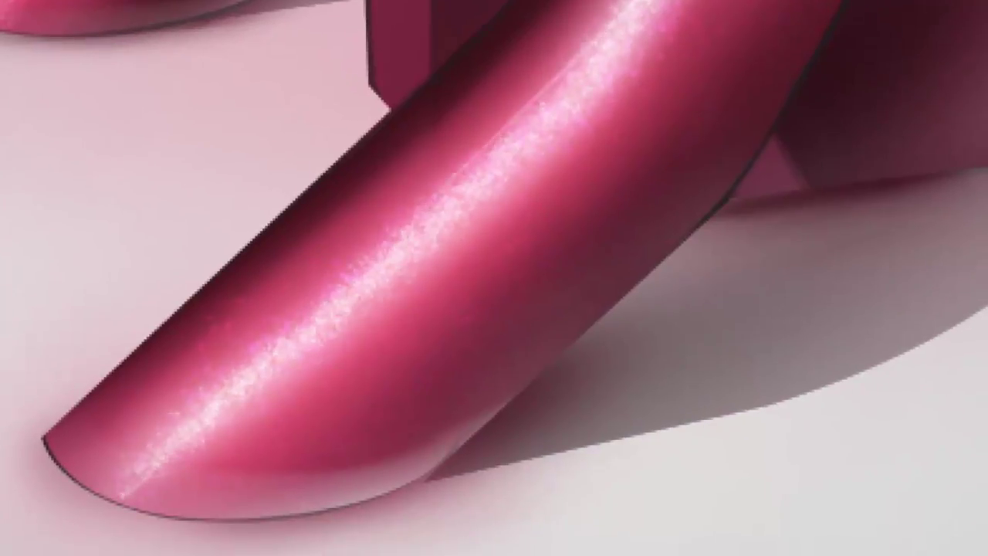
left_click_drag(128, 487, 122, 503)
left_click_drag(622, 12, 423, 206)
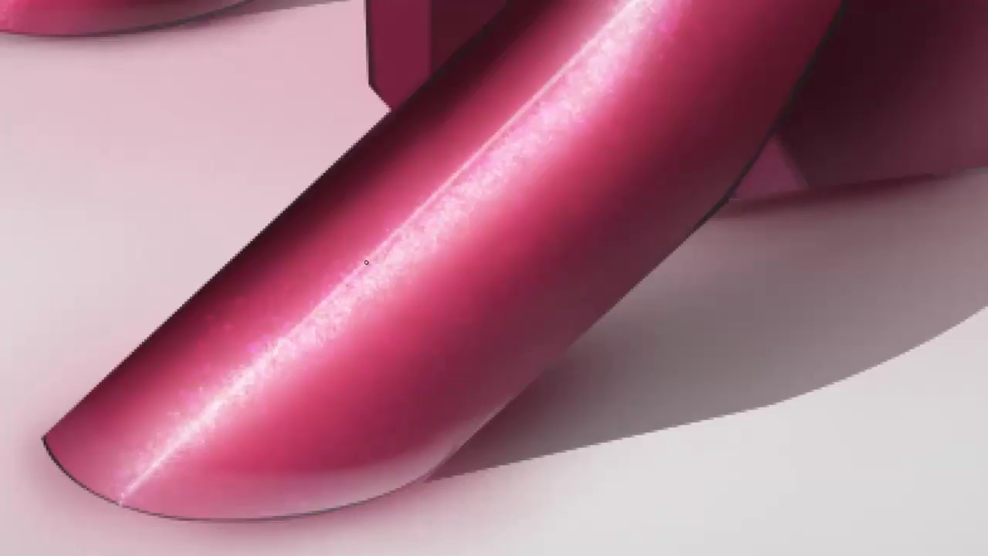
left_click_drag(631, 3, 494, 136)
left_click_drag(620, 116, 525, 242)
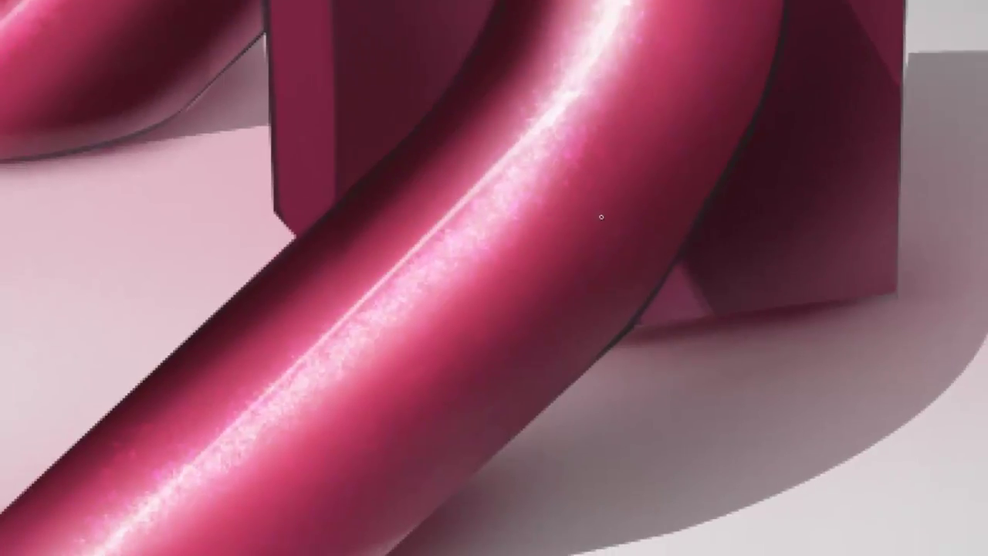
left_click_drag(603, 198, 614, 209)
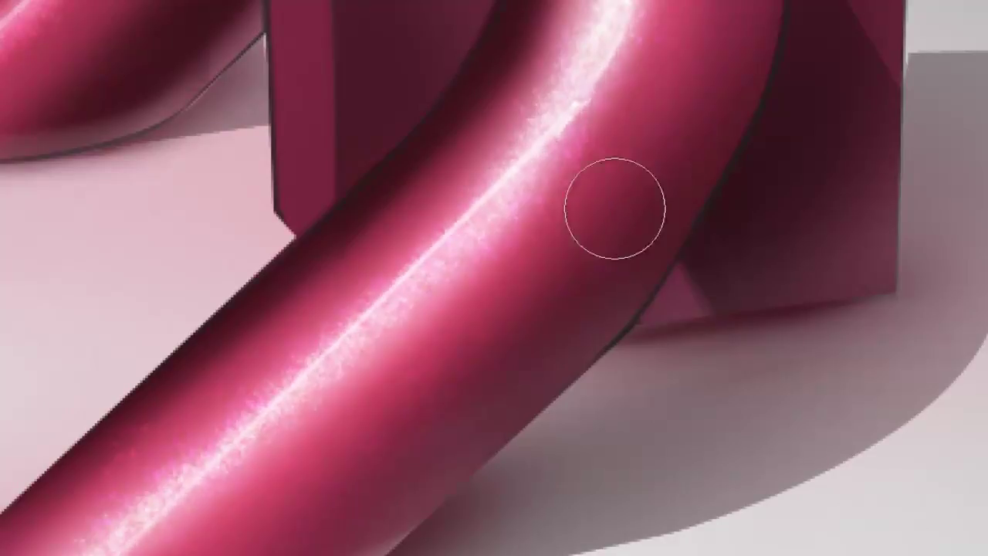
Step: Soften the core line and surrounding speckles along the front tube's straight section with a large soft eraser
left_click_drag(401, 422, 527, 369)
left_click_drag(424, 380, 363, 458)
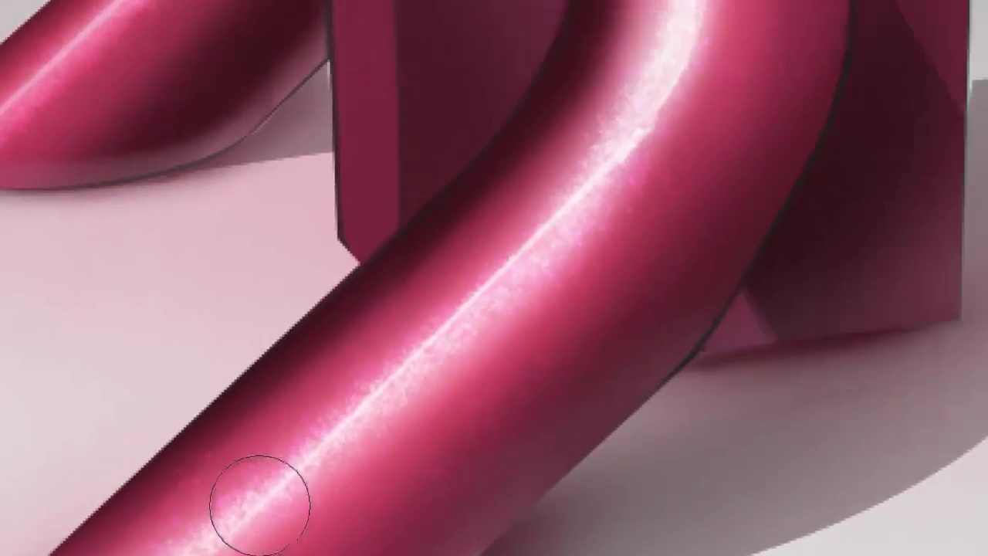
left_click_drag(671, 229, 640, 270)
Step: Touch up the core line around the front tube's upper bend with the fine brush and a smaller 35 px eraser
key("b")
left_click_drag(656, 75, 608, 190)
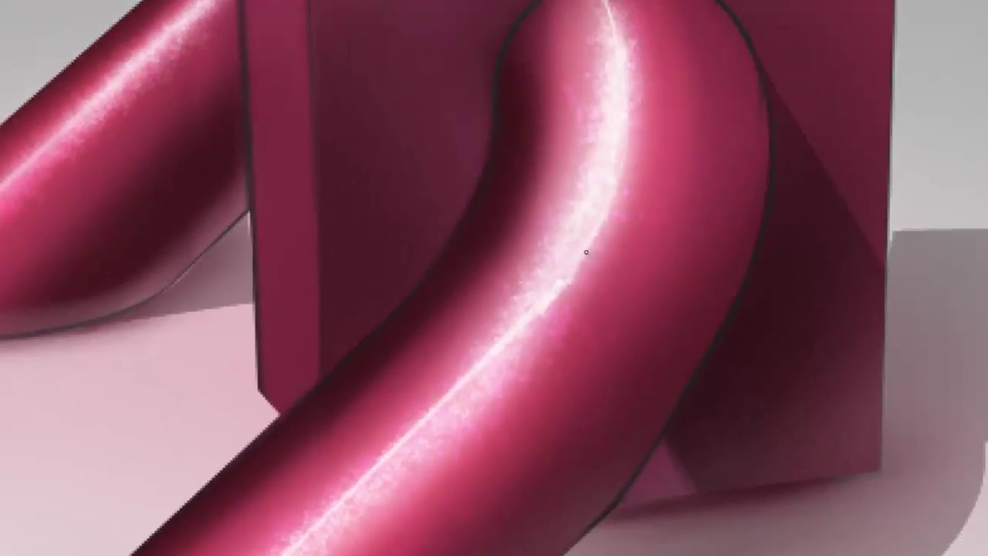
key("e")
key("[")
key("b")
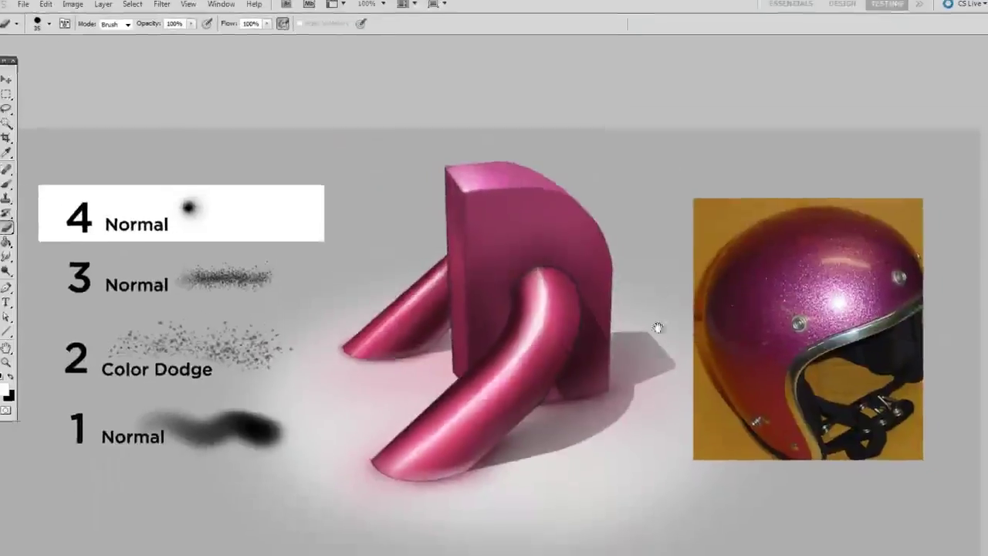
left_click_drag(687, 441, 696, 358)
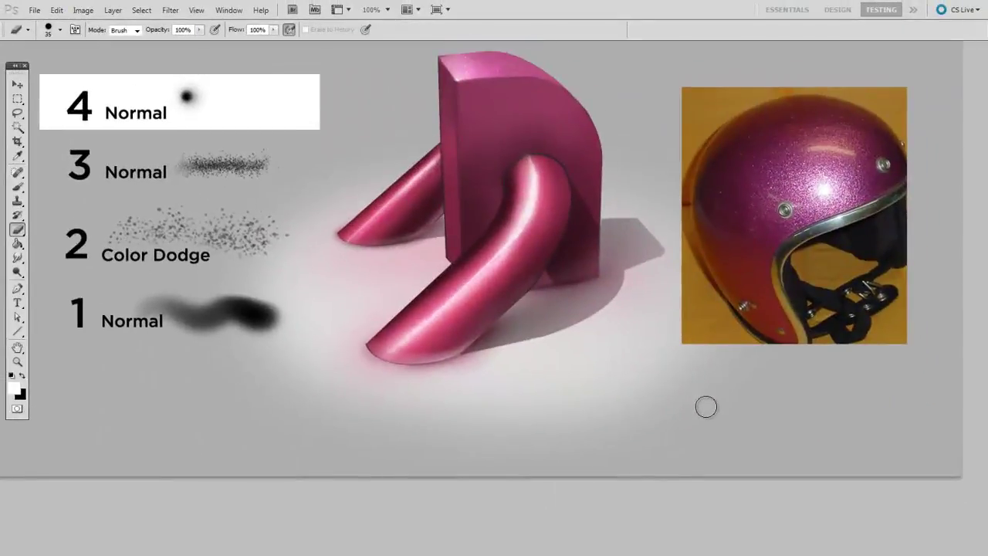